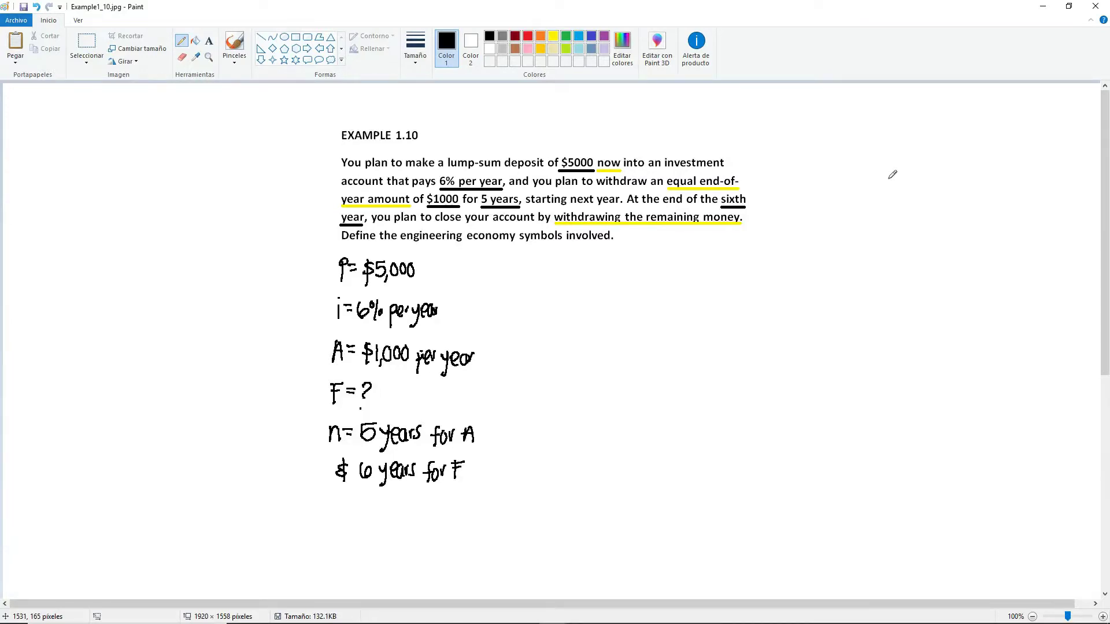
# Step: Draw a light-blue straight horizontal time line right of the Example 1.10 definitions
pyautogui.click(579, 35)
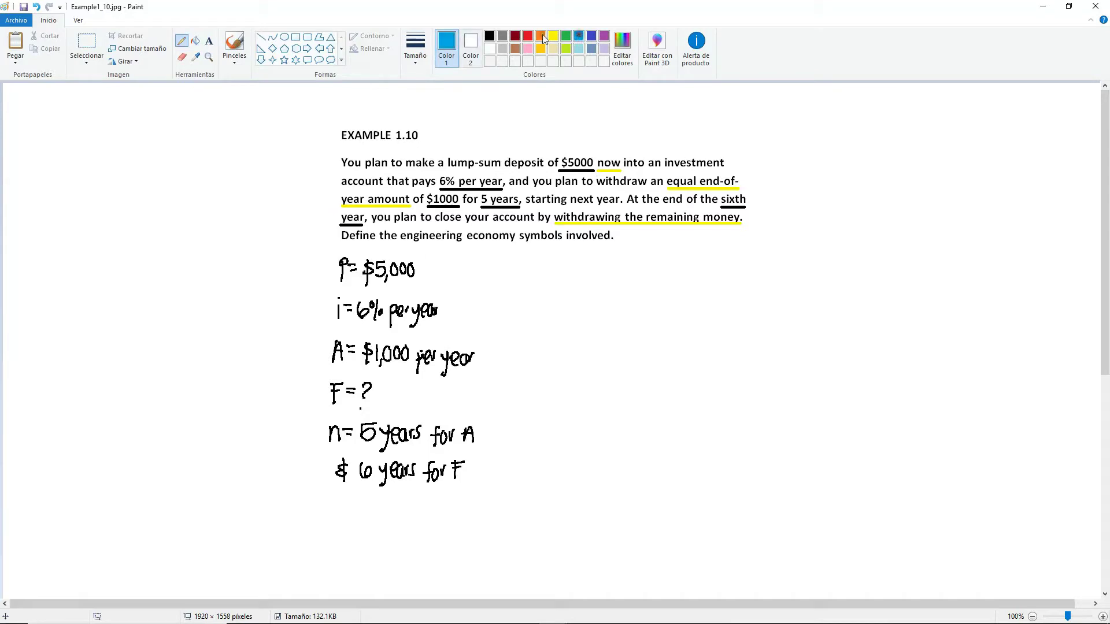
pyautogui.click(261, 37)
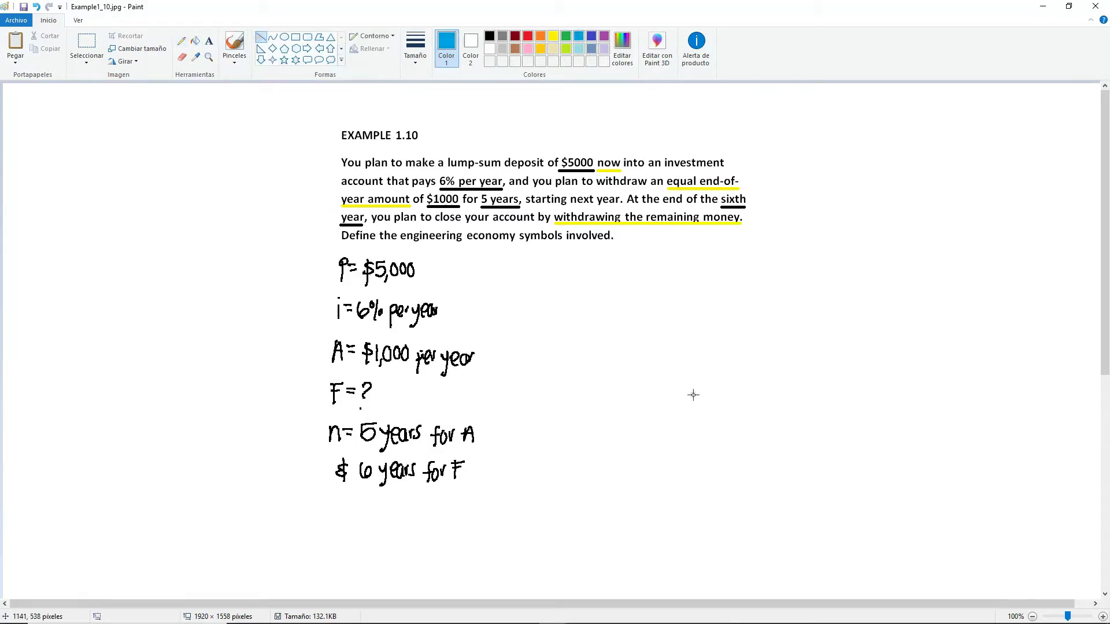
pyautogui.moveTo(569, 357); pyautogui.dragTo(888, 358)
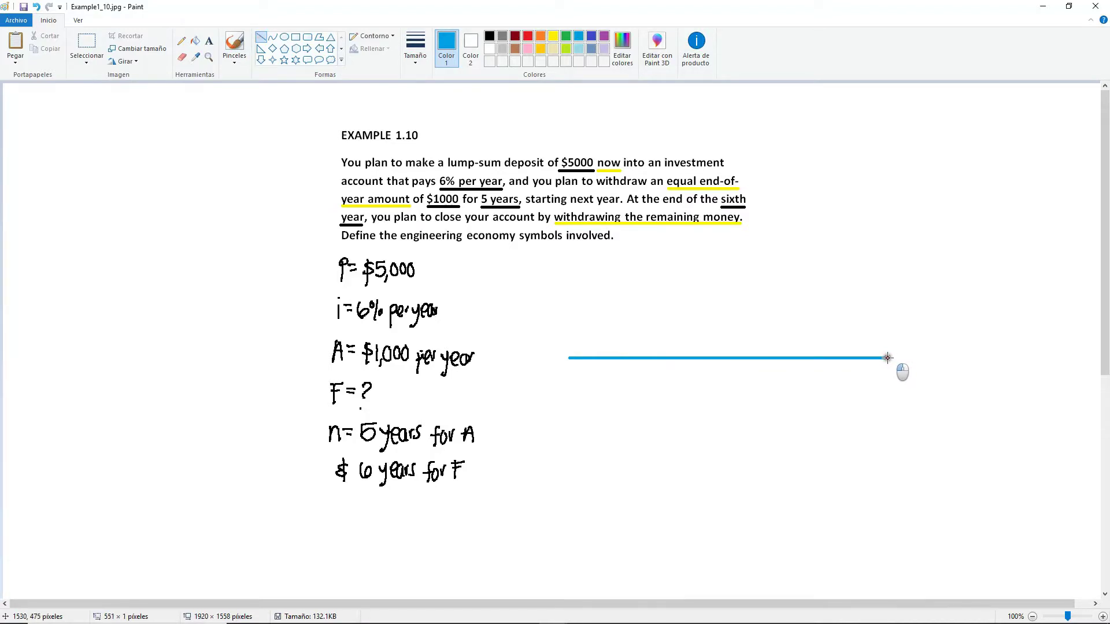
pyautogui.moveTo(888, 358); pyautogui.dragTo(888, 358)
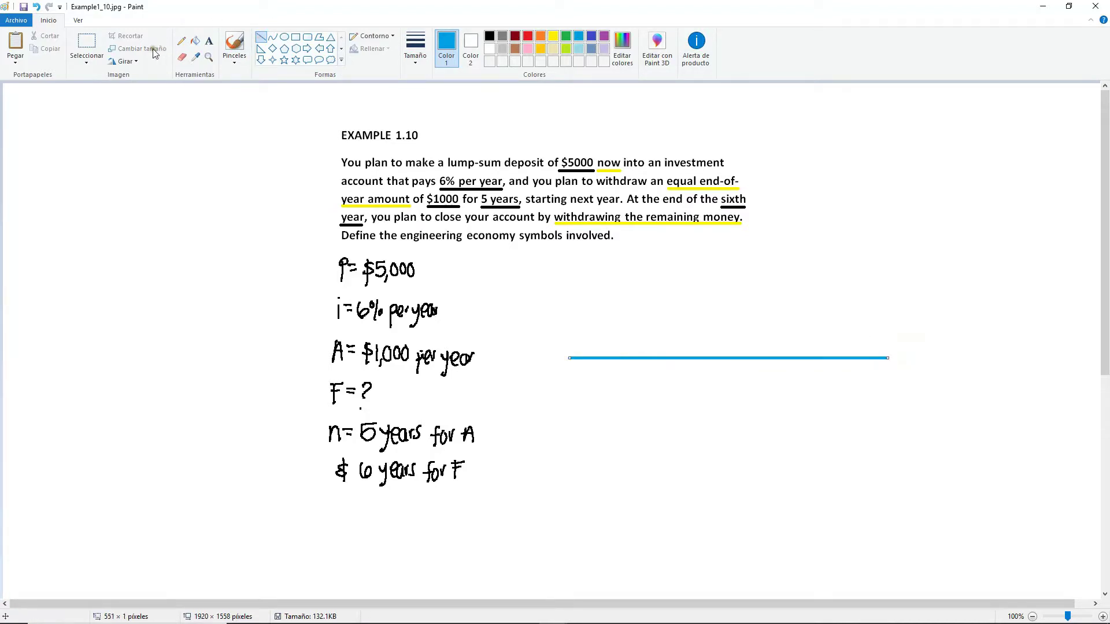
pyautogui.click(182, 41)
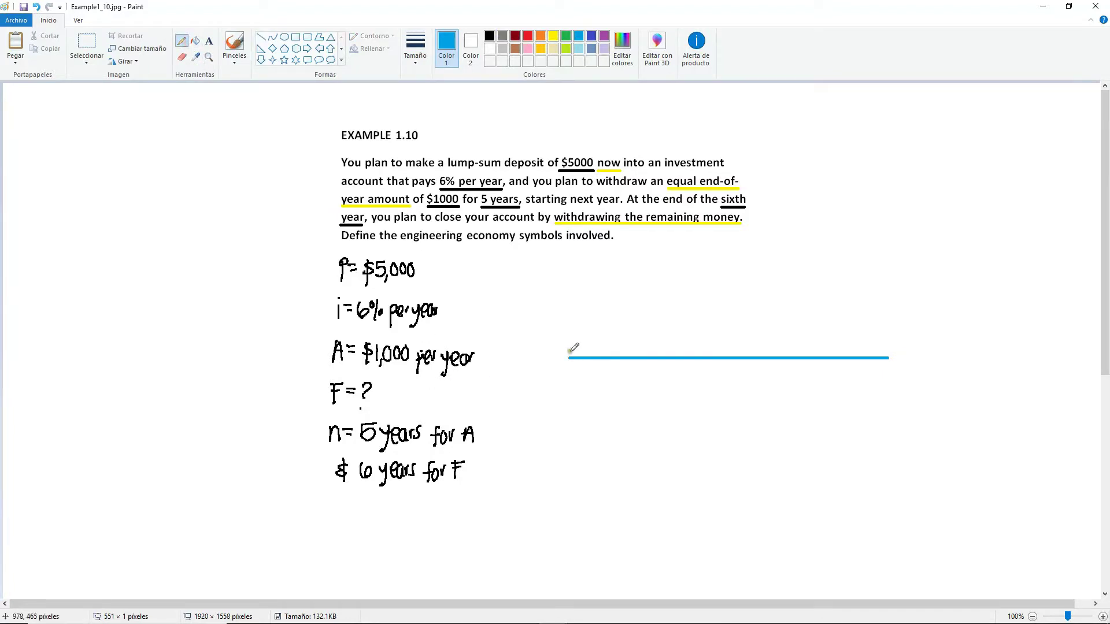
# Step: Mark tick marks along the blue line and write years 0 through 6 beneath them
pyautogui.moveTo(568, 353); pyautogui.dragTo(568, 361)
pyautogui.moveTo(623, 352)
pyautogui.mouseDown()
pyautogui.moveTo(623, 362)
pyautogui.moveTo(862, 363)
pyautogui.mouseUp()
pyautogui.click(559, 374)
pyautogui.moveTo(559, 373); pyautogui.dragTo(873, 369)
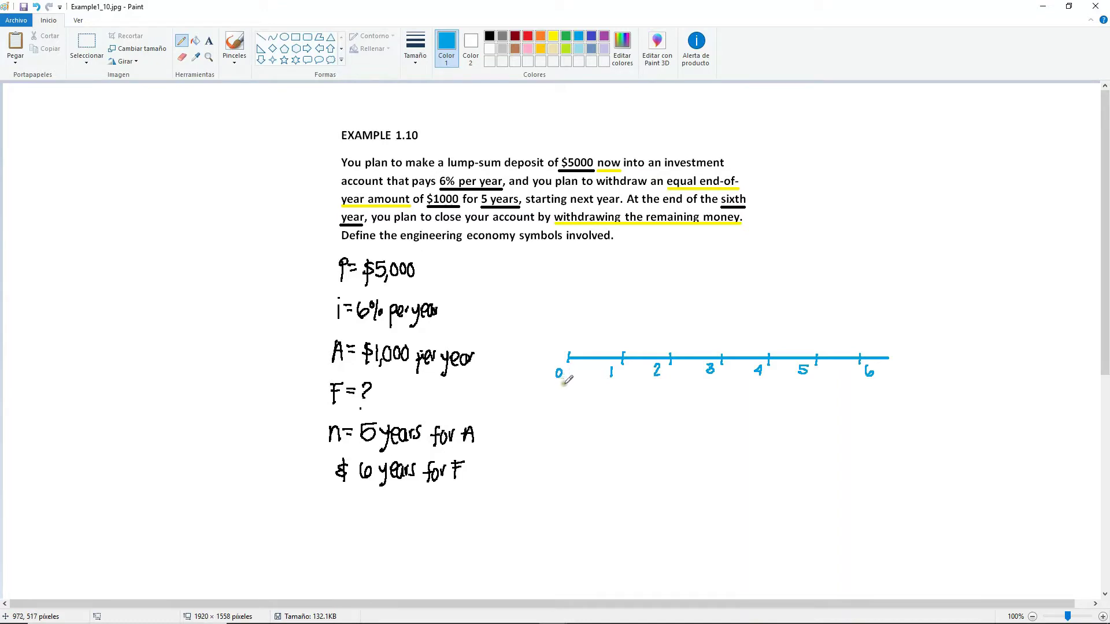
# Step: Draw a downward arrow at year 0 and label it P= $5,000
pyautogui.moveTo(567, 367)
pyautogui.mouseDown()
pyautogui.moveTo(567, 419)
pyautogui.moveTo(573, 408)
pyautogui.moveTo(545, 455)
pyautogui.moveTo(558, 439)
pyautogui.mouseUp()
pyautogui.moveTo(550, 445); pyautogui.dragTo(564, 456)
pyautogui.moveTo(578, 435)
pyautogui.mouseDown()
pyautogui.moveTo(579, 455)
pyautogui.moveTo(588, 438)
pyautogui.moveTo(606, 438)
pyautogui.mouseUp()
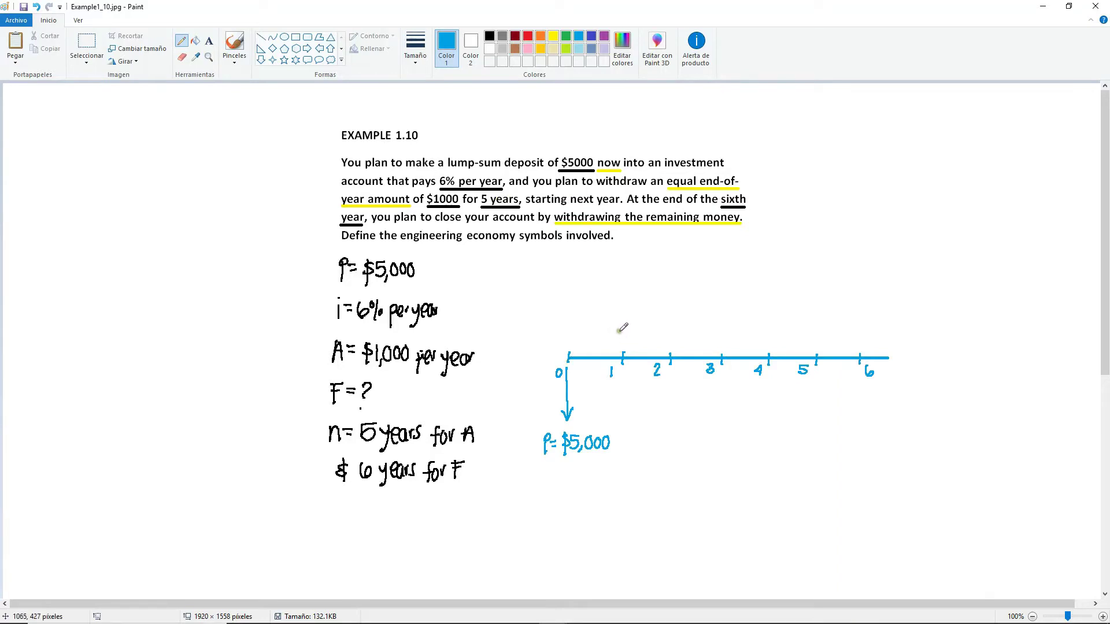
# Step: Draw upward arrows at years 1–5 labelled A= $1,000/yr, and begin the interest label above
pyautogui.moveTo(619, 357)
pyautogui.mouseDown()
pyautogui.moveTo(617, 324)
pyautogui.moveTo(626, 328)
pyautogui.mouseUp()
pyautogui.moveTo(669, 355)
pyautogui.mouseDown()
pyautogui.moveTo(666, 325)
pyautogui.moveTo(719, 348)
pyautogui.moveTo(723, 329)
pyautogui.moveTo(769, 338)
pyautogui.moveTo(770, 322)
pyautogui.moveTo(816, 362)
pyautogui.moveTo(822, 333)
pyautogui.mouseUp()
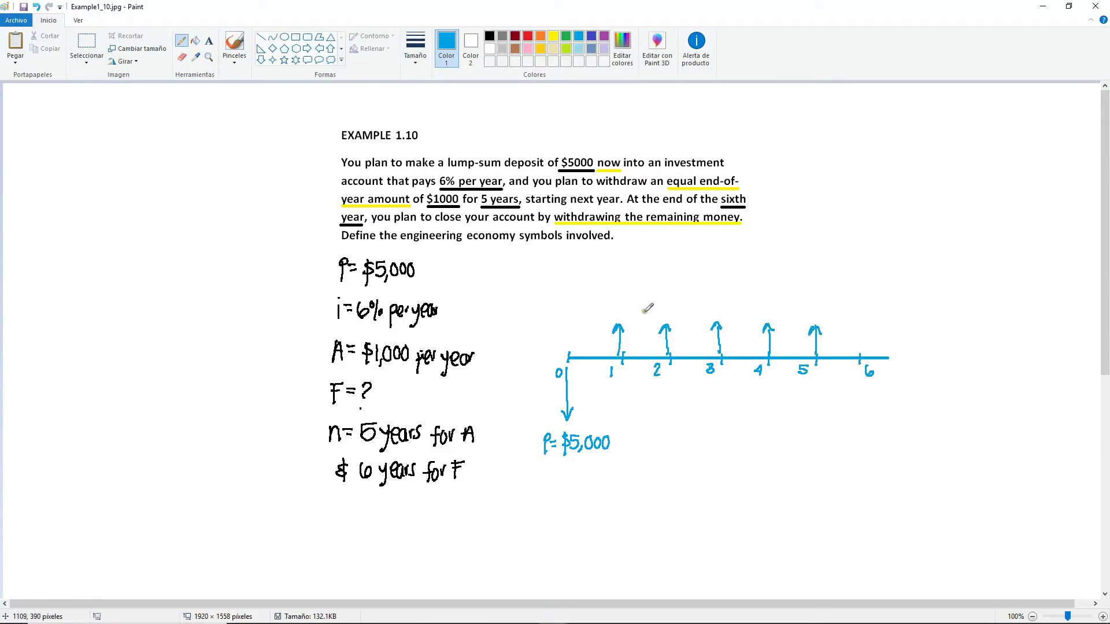
pyautogui.moveTo(651, 310); pyautogui.dragTo(670, 298)
pyautogui.moveTo(664, 303)
pyautogui.mouseDown()
pyautogui.moveTo(682, 313)
pyautogui.moveTo(701, 298)
pyautogui.moveTo(738, 306)
pyautogui.mouseUp()
pyautogui.moveTo(743, 295)
pyautogui.mouseDown()
pyautogui.moveTo(736, 318)
pyautogui.moveTo(749, 298)
pyautogui.mouseUp()
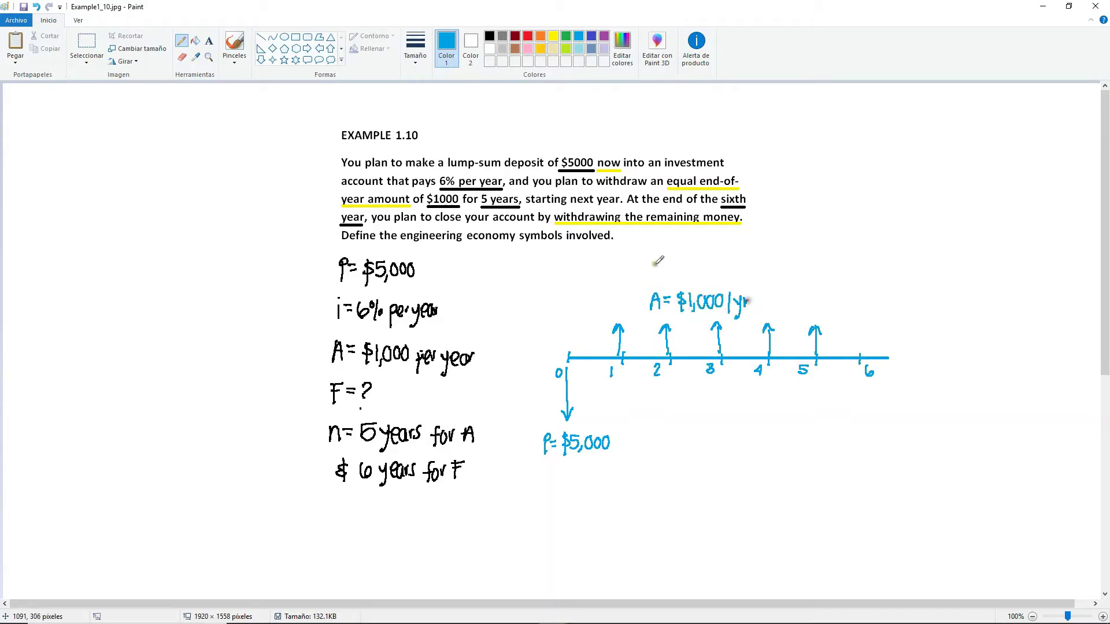
pyautogui.moveTo(683, 245)
pyautogui.mouseDown()
pyautogui.moveTo(681, 258)
pyautogui.moveTo(695, 249)
pyautogui.mouseUp()
pyautogui.click(683, 242)
# Step: Finish the blue 'i=6% per yr.' label and write n=5 in red under the line
pyautogui.moveTo(687, 253)
pyautogui.mouseDown()
pyautogui.moveTo(714, 249)
pyautogui.moveTo(718, 261)
pyautogui.moveTo(758, 249)
pyautogui.moveTo(765, 266)
pyautogui.mouseUp()
pyautogui.moveTo(767, 252); pyautogui.dragTo(772, 249)
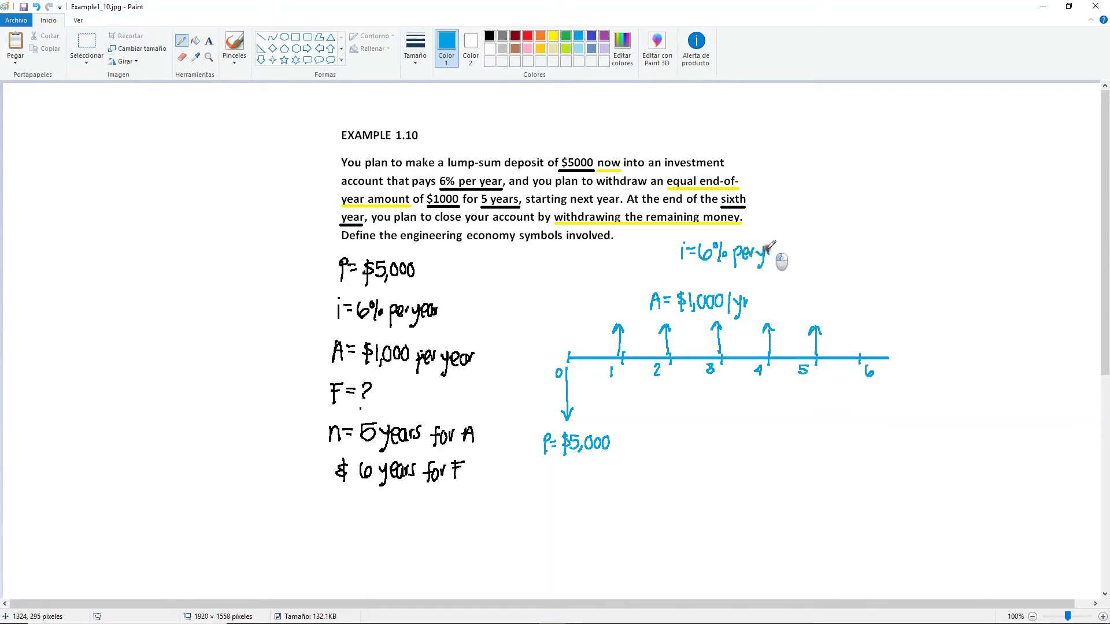
pyautogui.click(775, 258)
pyautogui.click(527, 37)
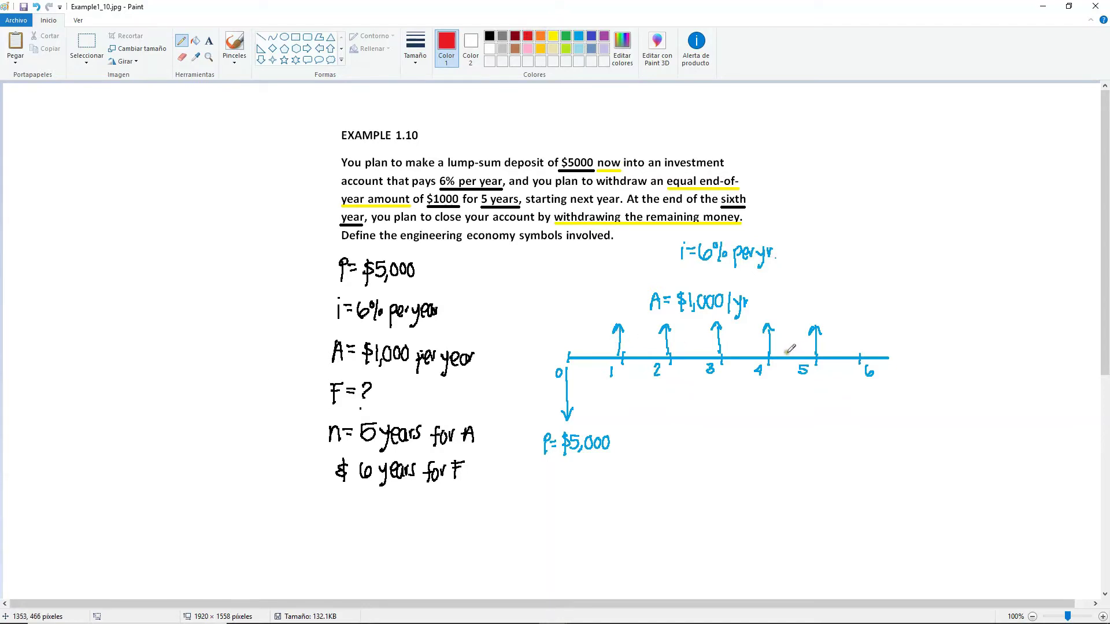
pyautogui.moveTo(791, 394); pyautogui.dragTo(809, 396)
# Step: Draw a blue upward arrow at year 6 labelled F=? and write n=6 in red below it
pyautogui.click(579, 35)
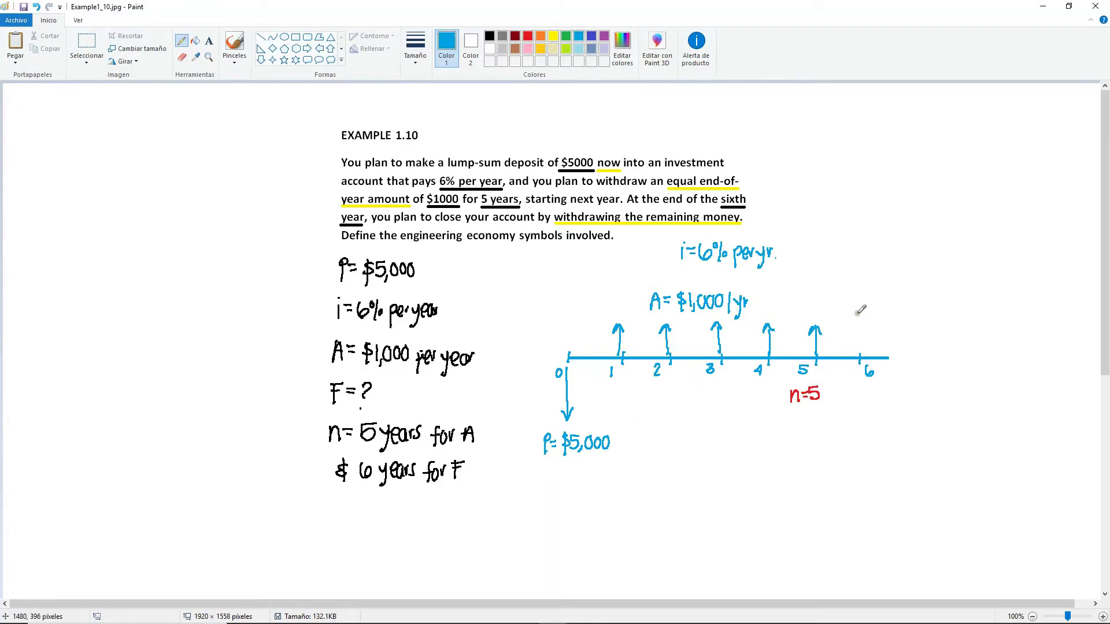
pyautogui.moveTo(856, 355)
pyautogui.mouseDown()
pyautogui.moveTo(859, 308)
pyautogui.moveTo(865, 317)
pyautogui.mouseUp()
pyautogui.moveTo(854, 273)
pyautogui.mouseDown()
pyautogui.moveTo(853, 289)
pyautogui.moveTo(860, 271)
pyautogui.moveTo(874, 285)
pyautogui.mouseUp()
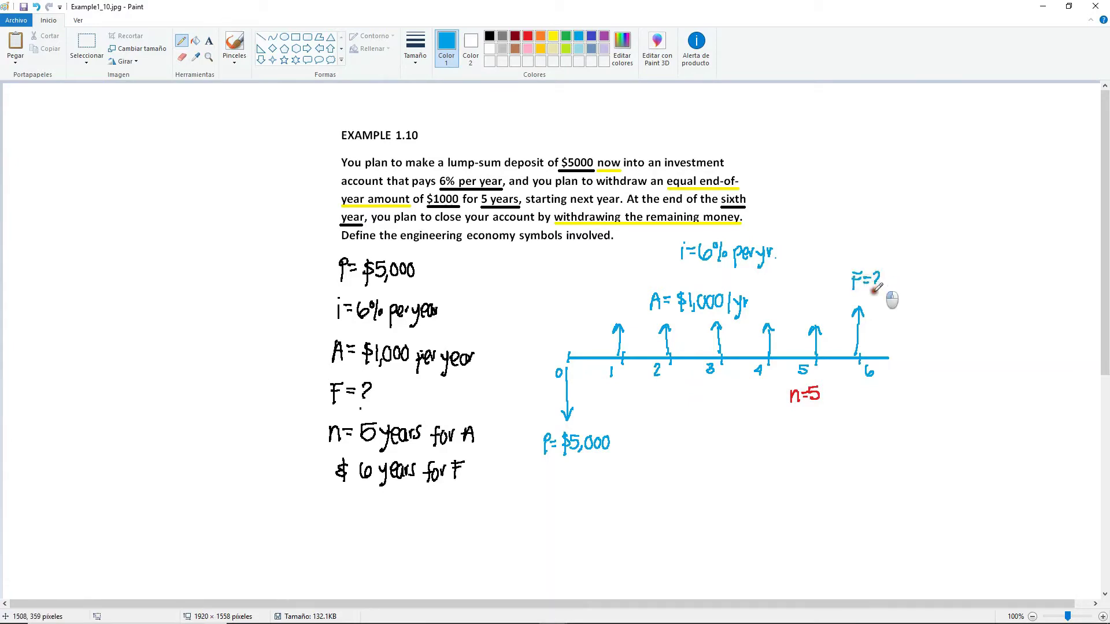
pyautogui.click(875, 291)
pyautogui.click(528, 36)
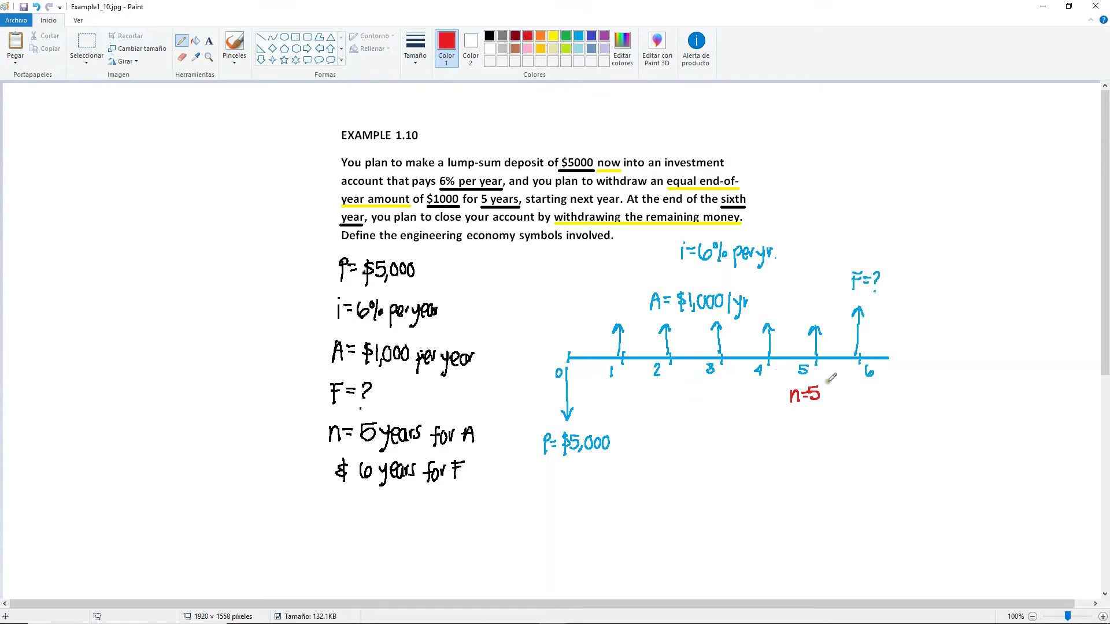
pyautogui.moveTo(855, 403); pyautogui.dragTo(881, 401)
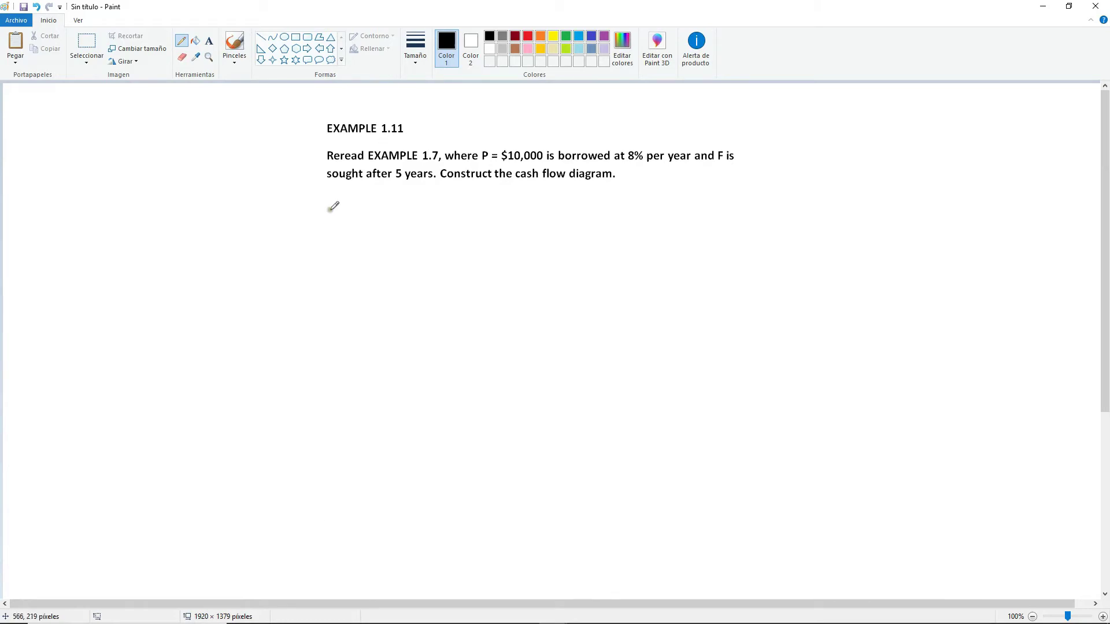
# Step: Handwrite P= $10,000 and i=8% per year in black below the Example 1.11 text
pyautogui.moveTo(328, 203); pyautogui.dragTo(344, 211)
pyautogui.moveTo(335, 218); pyautogui.dragTo(359, 233)
pyautogui.moveTo(369, 208)
pyautogui.mouseDown()
pyautogui.moveTo(369, 231)
pyautogui.moveTo(377, 211)
pyautogui.moveTo(382, 232)
pyautogui.moveTo(390, 212)
pyautogui.moveTo(408, 212)
pyautogui.mouseUp()
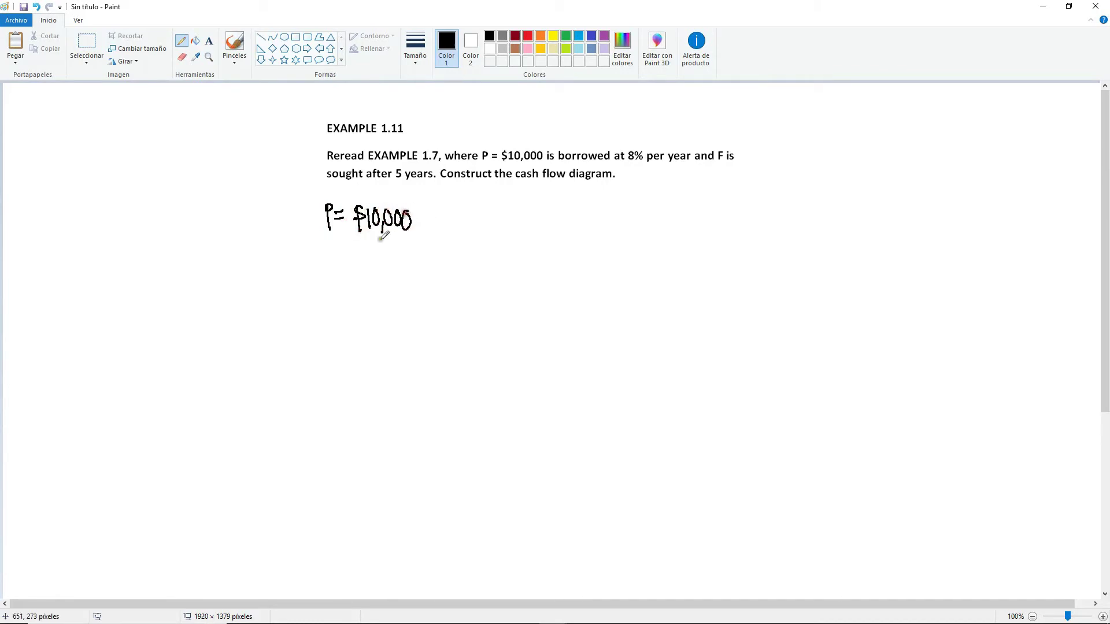
pyautogui.moveTo(324, 250)
pyautogui.mouseDown()
pyautogui.moveTo(324, 269)
pyautogui.moveTo(338, 258)
pyautogui.mouseUp()
pyautogui.moveTo(331, 262)
pyautogui.mouseDown()
pyautogui.moveTo(350, 265)
pyautogui.moveTo(357, 251)
pyautogui.mouseUp()
pyautogui.moveTo(363, 249)
pyautogui.mouseDown()
pyautogui.moveTo(364, 278)
pyautogui.moveTo(369, 265)
pyautogui.mouseUp()
pyautogui.moveTo(382, 257)
pyautogui.mouseDown()
pyautogui.moveTo(381, 278)
pyautogui.moveTo(387, 256)
pyautogui.moveTo(442, 256)
pyautogui.mouseUp()
# Step: Add F=? and n=5 years beneath the interest rate line
pyautogui.moveTo(323, 315); pyautogui.dragTo(334, 292)
pyautogui.moveTo(323, 306); pyautogui.dragTo(341, 298)
pyautogui.moveTo(333, 306); pyautogui.dragTo(347, 307)
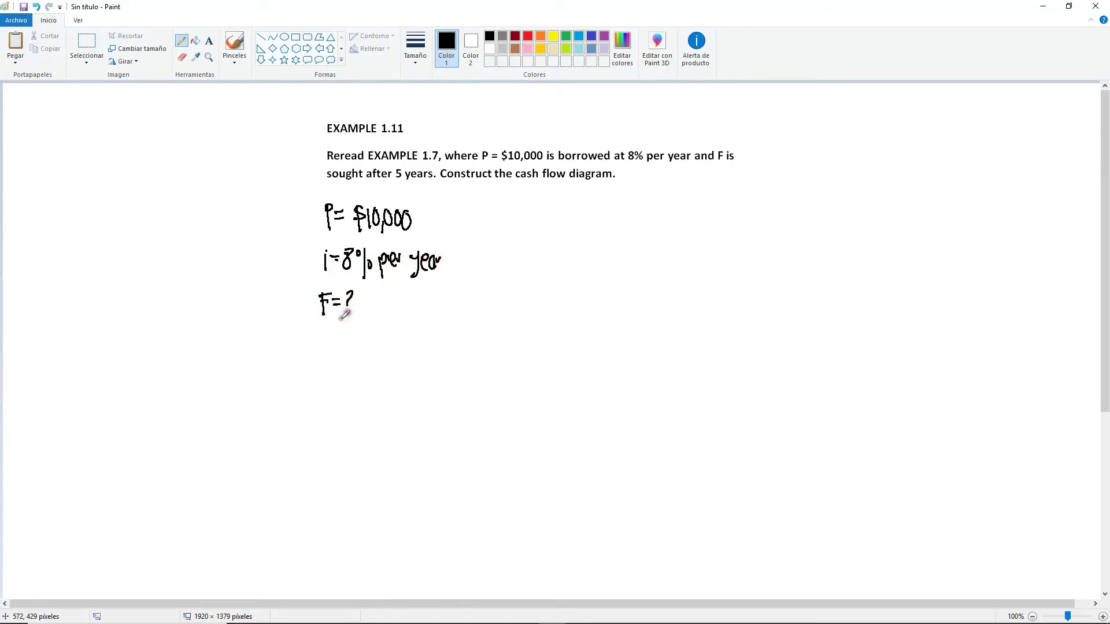
pyautogui.click(347, 312)
pyautogui.moveTo(318, 347)
pyautogui.mouseDown()
pyautogui.moveTo(337, 347)
pyautogui.moveTo(339, 334)
pyautogui.moveTo(366, 349)
pyautogui.moveTo(397, 341)
pyautogui.mouseUp()
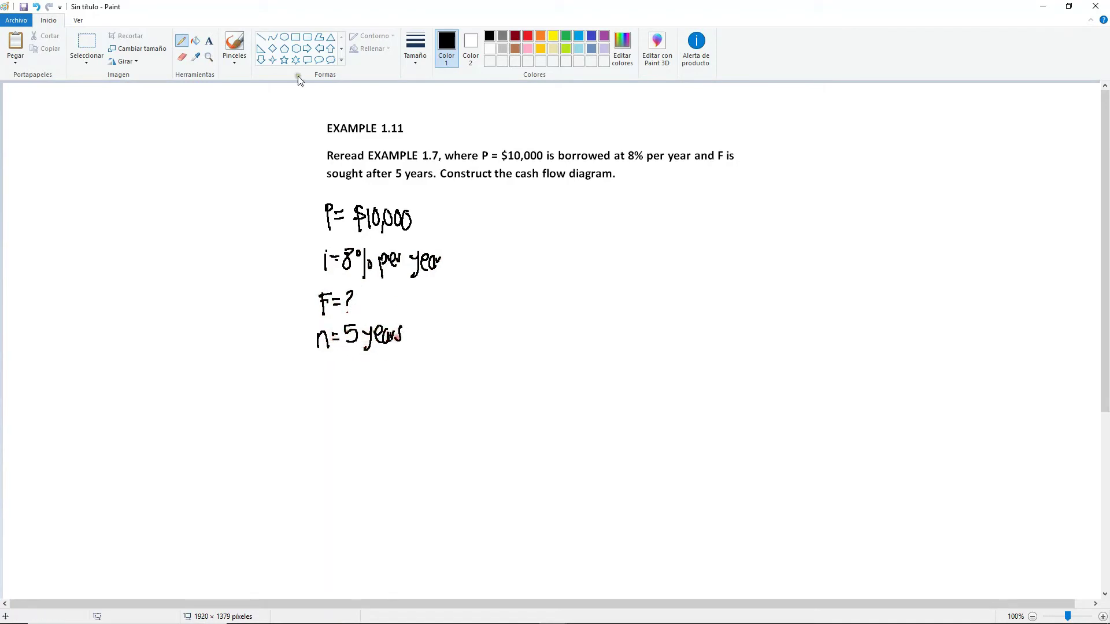
pyautogui.click(260, 37)
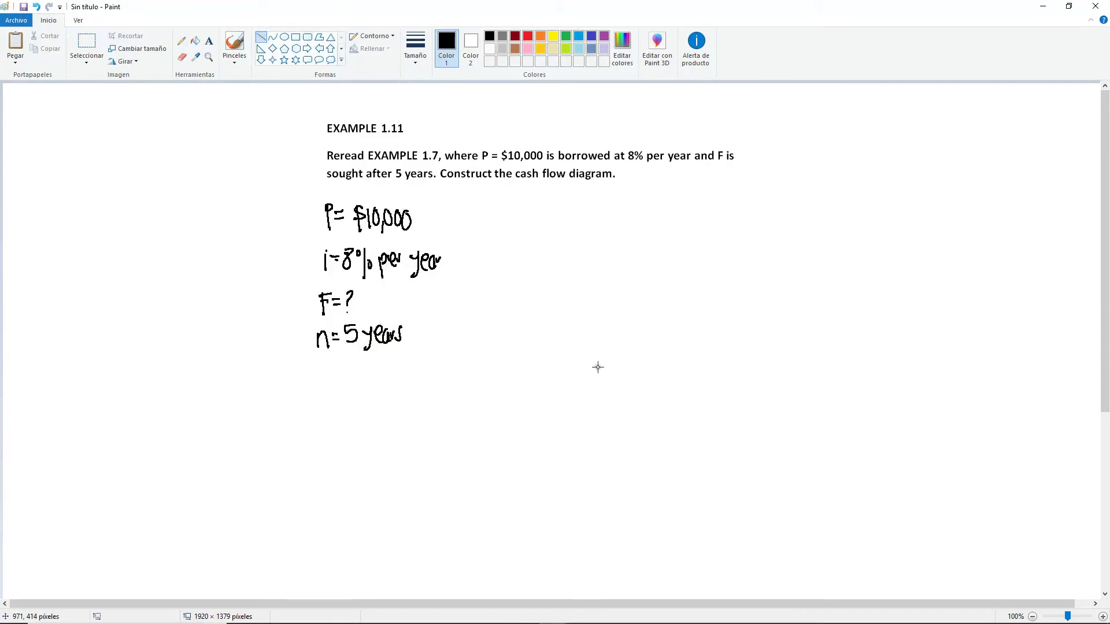
# Step: Draw a black horizontal time line right of the Example 1.11 definitions and mark its year ticks
pyautogui.moveTo(544, 276); pyautogui.dragTo(766, 276)
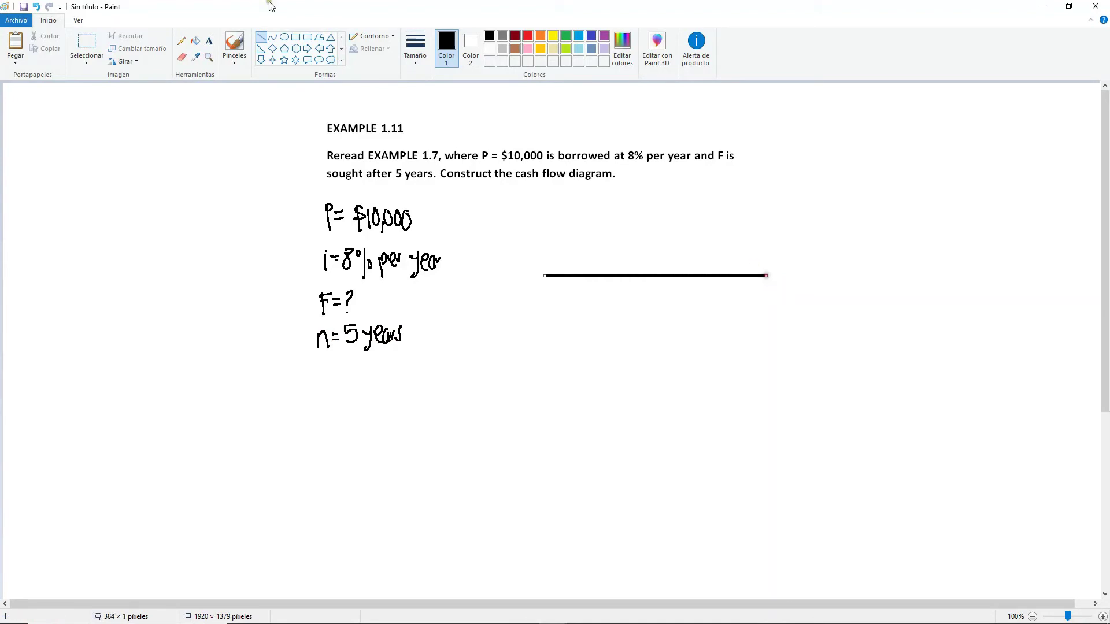
pyautogui.click(181, 41)
pyautogui.moveTo(542, 275); pyautogui.dragTo(749, 284)
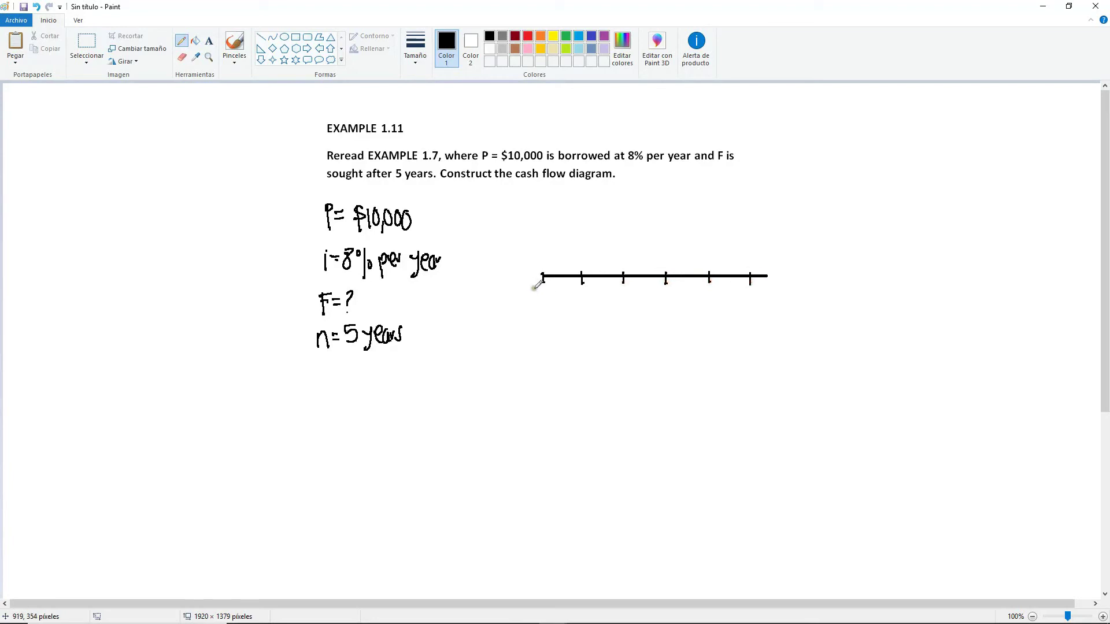
pyautogui.moveTo(535, 287)
pyautogui.mouseDown()
pyautogui.moveTo(621, 298)
pyautogui.moveTo(762, 285)
pyautogui.mouseUp()
# Step: Draw an upward year-0 arrow labelled P=$10,000 and a downward year-5 arrow labelled F=?
pyautogui.moveTo(541, 222)
pyautogui.mouseDown()
pyautogui.moveTo(540, 272)
pyautogui.moveTo(546, 227)
pyautogui.moveTo(527, 195)
pyautogui.mouseUp()
pyautogui.moveTo(527, 196)
pyautogui.mouseDown()
pyautogui.moveTo(549, 215)
pyautogui.moveTo(555, 199)
pyautogui.moveTo(569, 213)
pyautogui.moveTo(589, 203)
pyautogui.mouseUp()
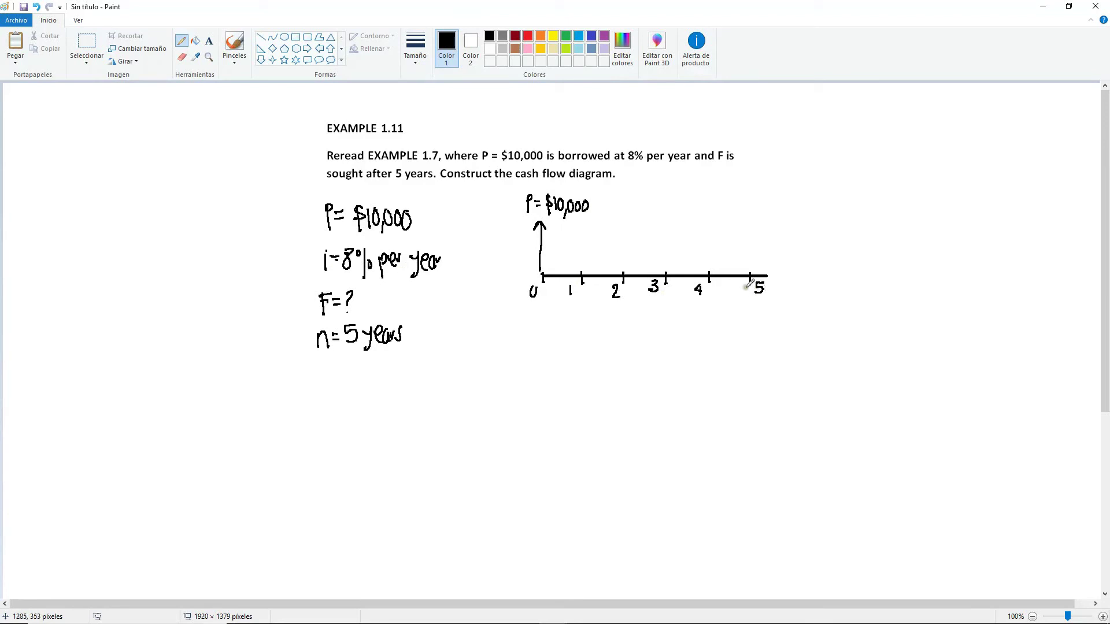
pyautogui.moveTo(749, 281)
pyautogui.mouseDown()
pyautogui.moveTo(750, 343)
pyautogui.moveTo(756, 334)
pyautogui.moveTo(731, 371)
pyautogui.mouseUp()
pyautogui.moveTo(730, 353); pyautogui.dragTo(746, 360)
pyautogui.moveTo(738, 365); pyautogui.dragTo(753, 368)
# Step: Complete the F=? label and handwrite 'i=8% per year' above the right of the timeline
pyautogui.click(750, 371)
pyautogui.moveTo(648, 212)
pyautogui.mouseDown()
pyautogui.moveTo(648, 223)
pyautogui.moveTo(665, 210)
pyautogui.mouseUp()
pyautogui.click(648, 205)
pyautogui.moveTo(657, 215); pyautogui.dragTo(683, 207)
pyautogui.moveTo(692, 206); pyautogui.dragTo(686, 229)
pyautogui.moveTo(689, 212)
pyautogui.mouseDown()
pyautogui.moveTo(704, 231)
pyautogui.moveTo(718, 215)
pyautogui.mouseUp()
pyautogui.moveTo(722, 215)
pyautogui.mouseDown()
pyautogui.moveTo(729, 231)
pyautogui.moveTo(764, 212)
pyautogui.mouseUp()
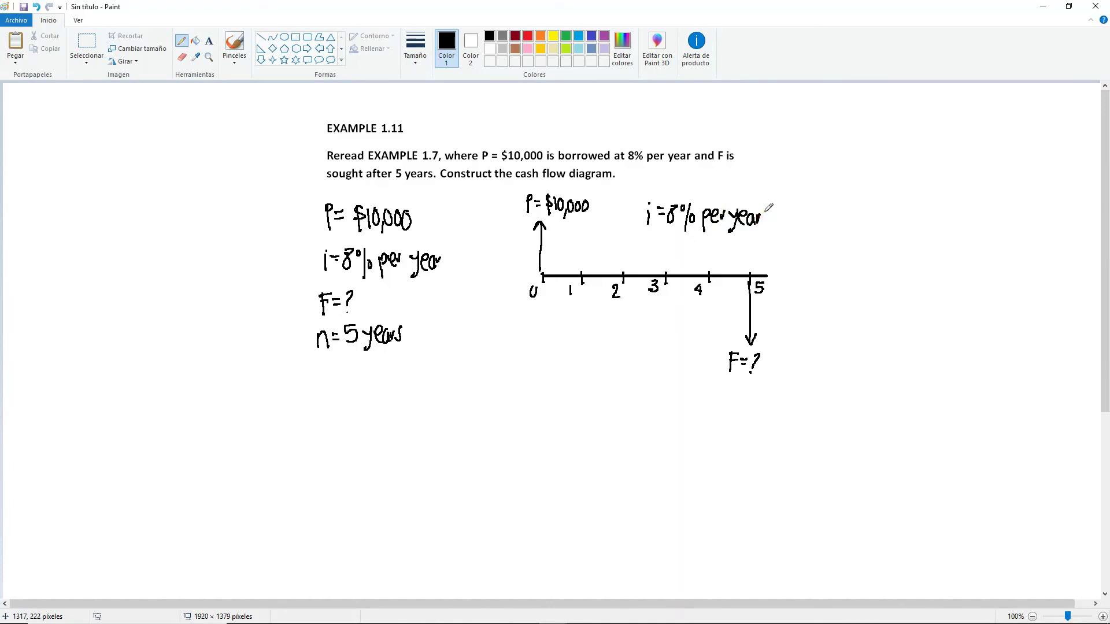